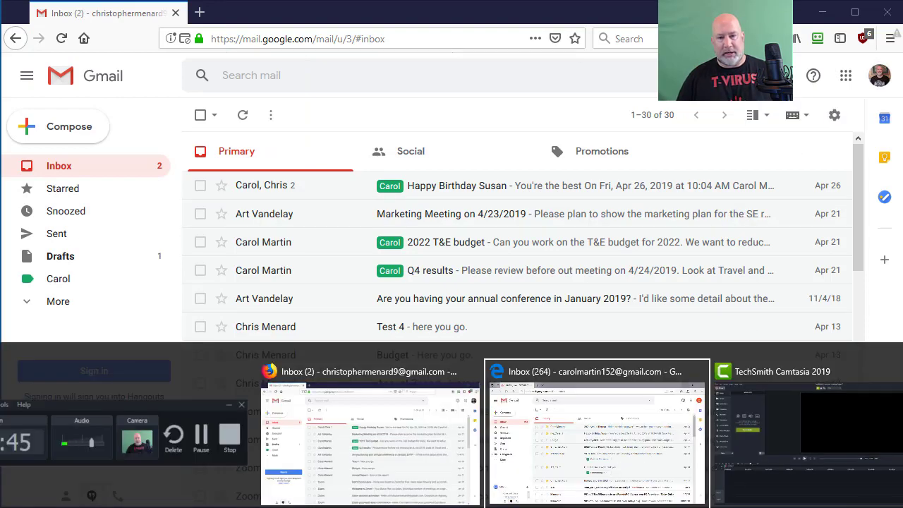
# Close the docked new-message draft and open a blank message in a pop-out compose window.
pyautogui.hotkey('alt', 'Tab')
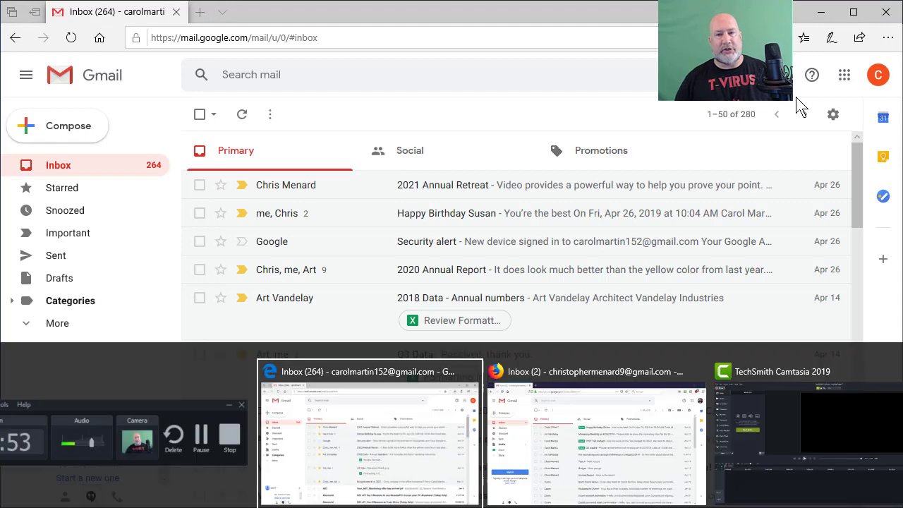
pyautogui.hotkey('alt', 'Tab')
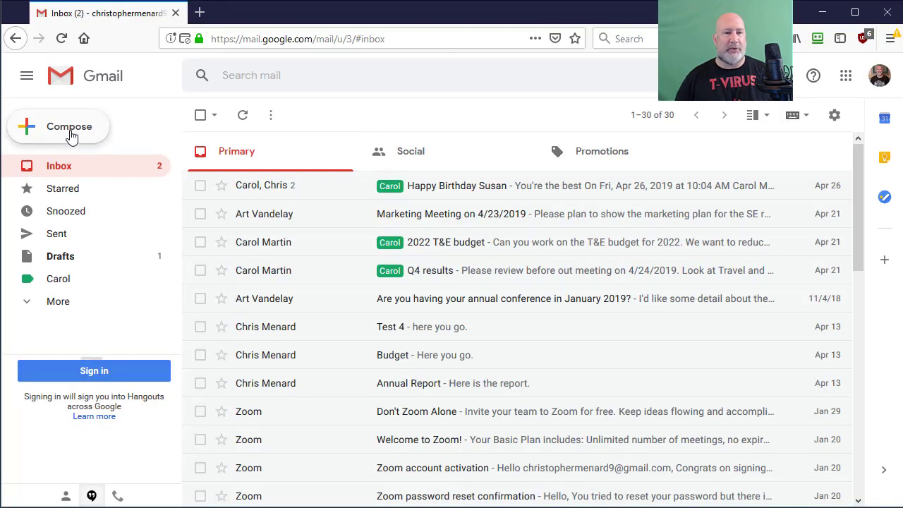
pyautogui.click(72, 134)
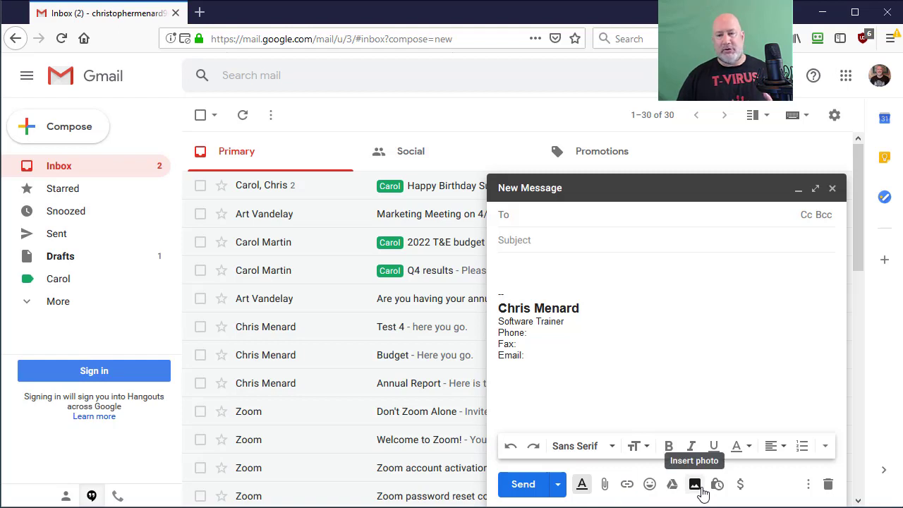
pyautogui.click(835, 195)
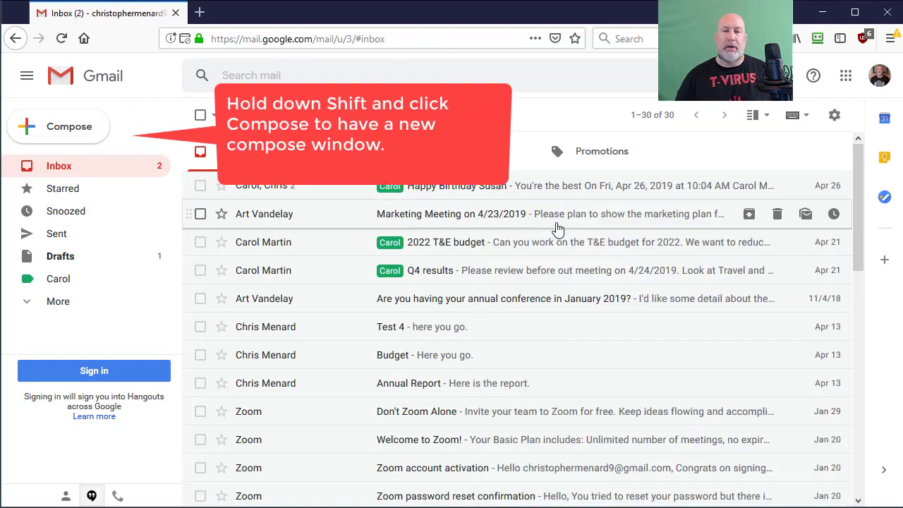
pyautogui.keyDown('shift'); pyautogui.click(78, 133); pyautogui.keyUp('shift')
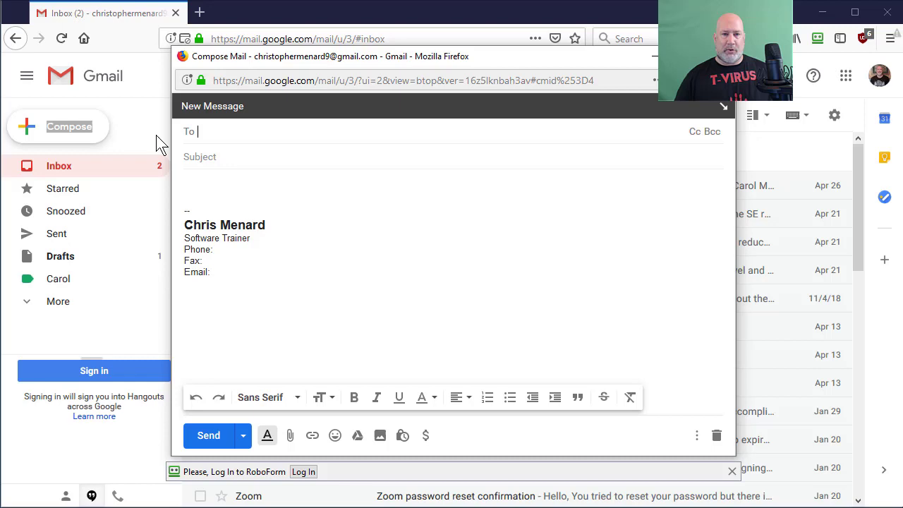
# Address the pop-out message to the recipient's Gmail contact with subject '2021 budget'.
pyautogui.moveTo(480, 55); pyautogui.dragTo(411, 33)
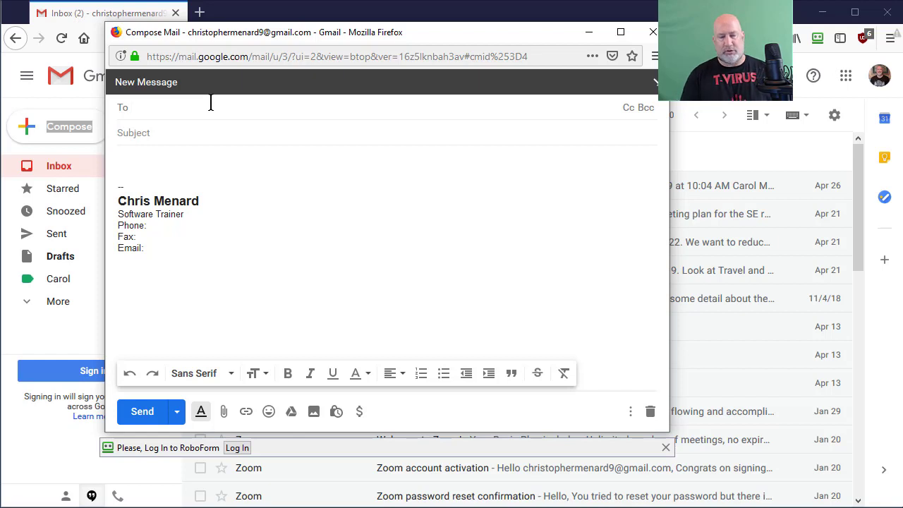
pyautogui.write('car')
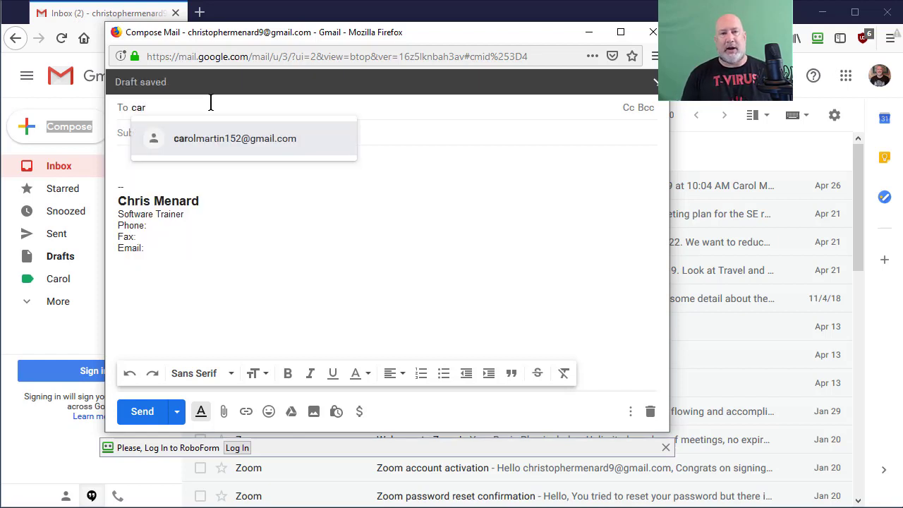
pyautogui.press('Return')
pyautogui.write('2020')
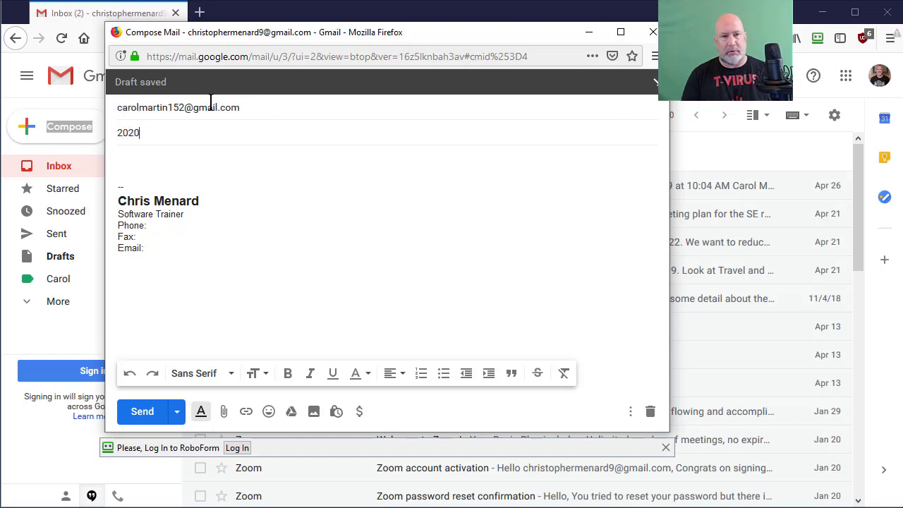
pyautogui.press('BackSpace')
pyautogui.write('1 bu')
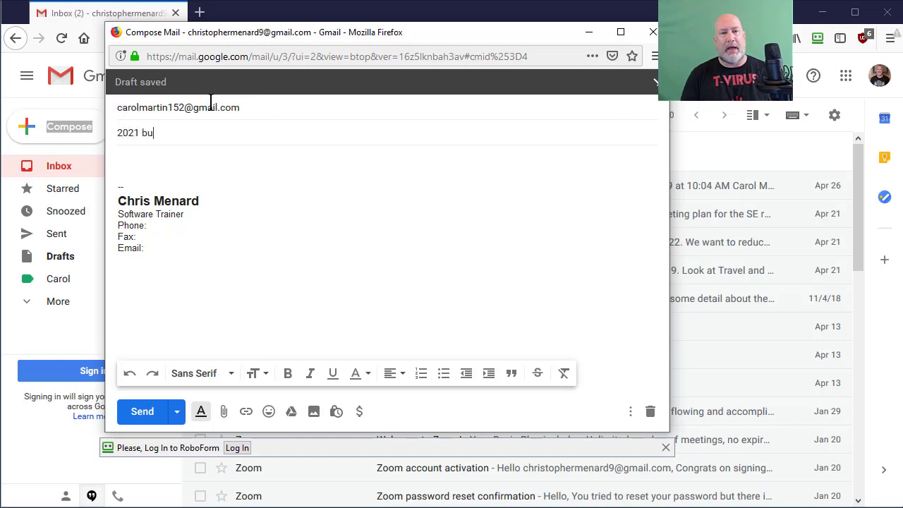
pyautogui.write('dget')
pyautogui.press('Tab')
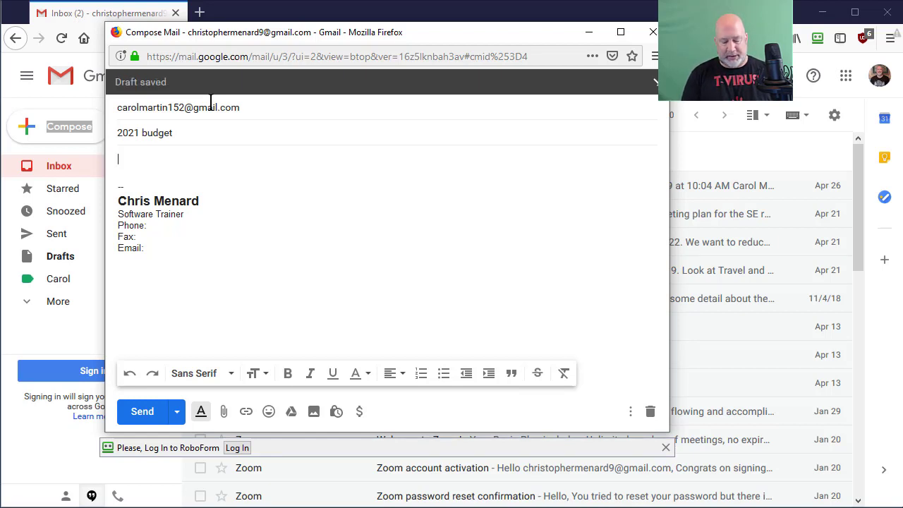
# Paste the confidential-content sentence into the body and add a few filler lines.
pyautogui.write('Assume this is something confidential.')
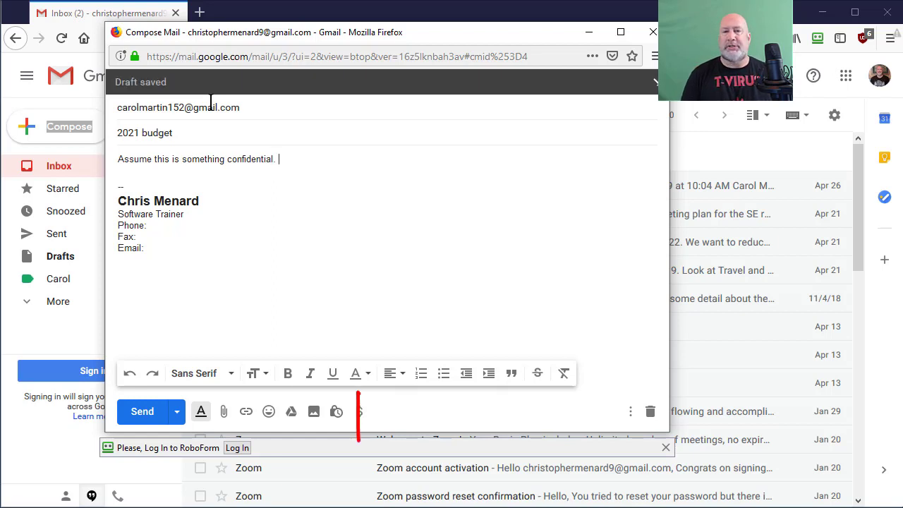
pyautogui.press('Return')
pyautogui.write('asl;kdfjads;lkjf dslk;jdsa dsalkasjdfdas')
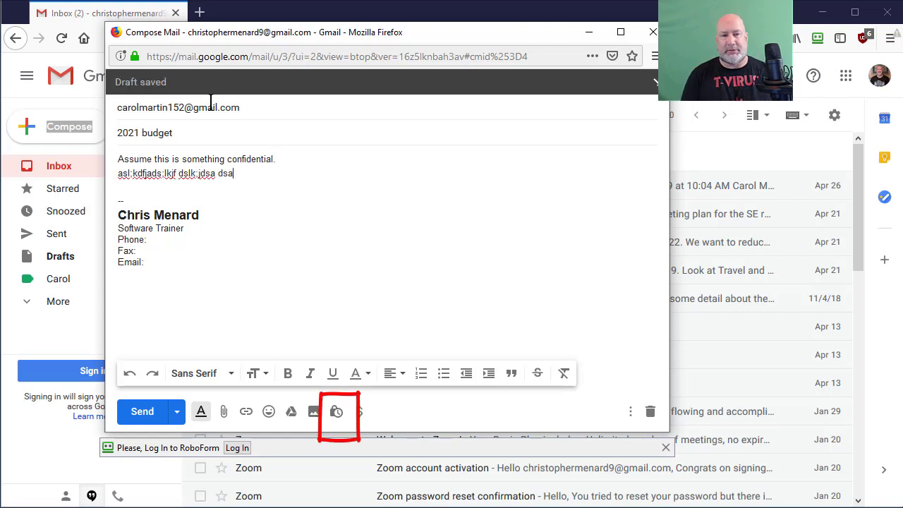
pyautogui.press('Return')
pyautogui.write('asdfdsafasdfads')
pyautogui.press('Return')
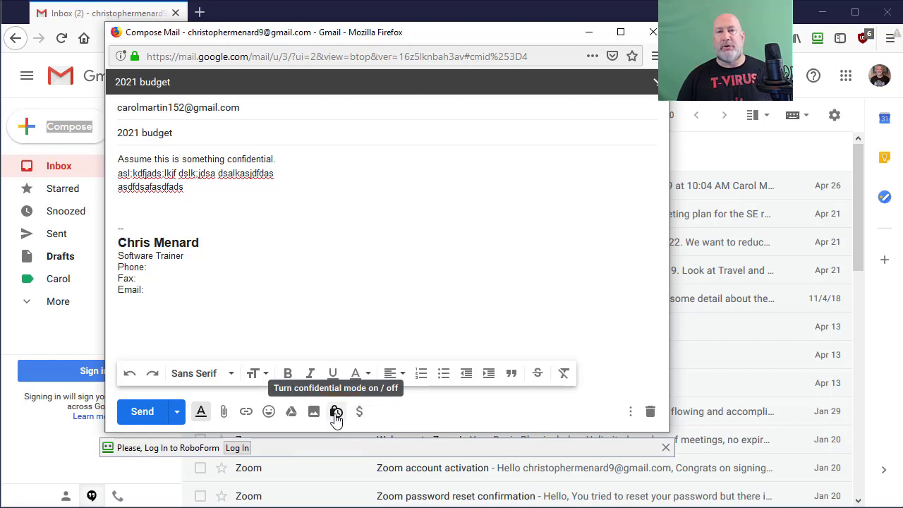
# Open the Confidential mode dialog and expand the Set Expiration list of periods.
pyautogui.click(336, 415)
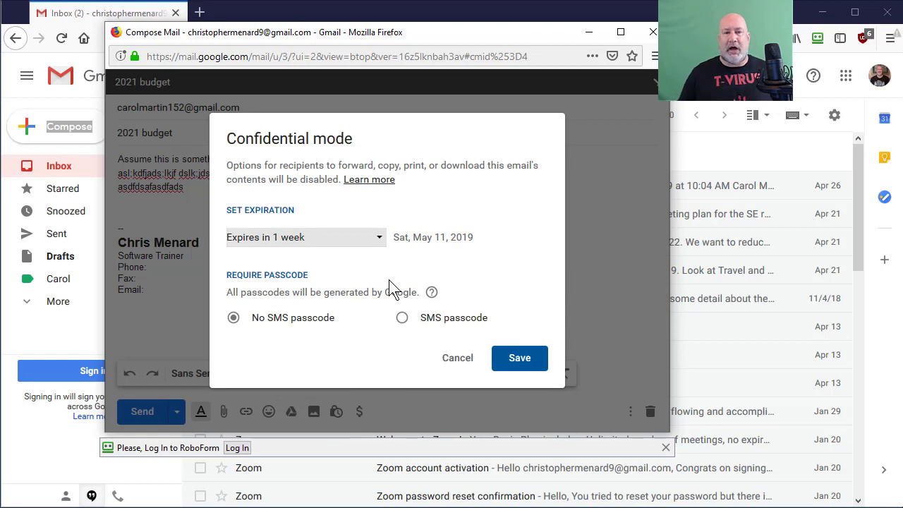
pyautogui.click(378, 239)
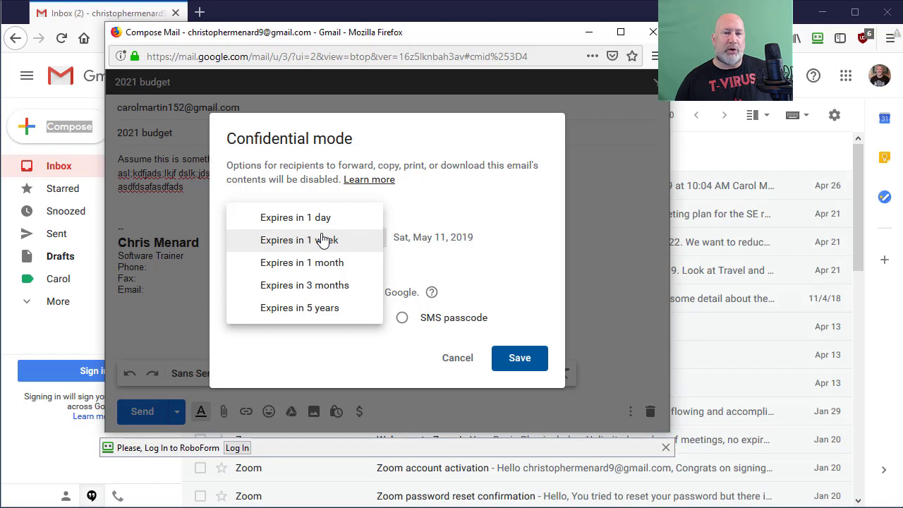
# Choose Expires in 1 week (Sat, May 11, 2019), leaving No SMS passcode selected.
pyautogui.click(321, 240)
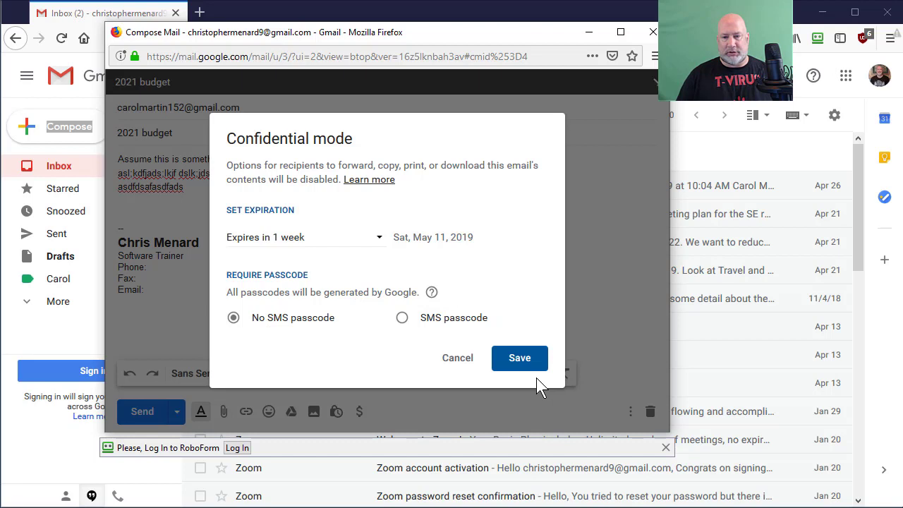
# Save the confidential mode settings, recheck them via Edit, and send the 2021 budget message.
pyautogui.click(521, 359)
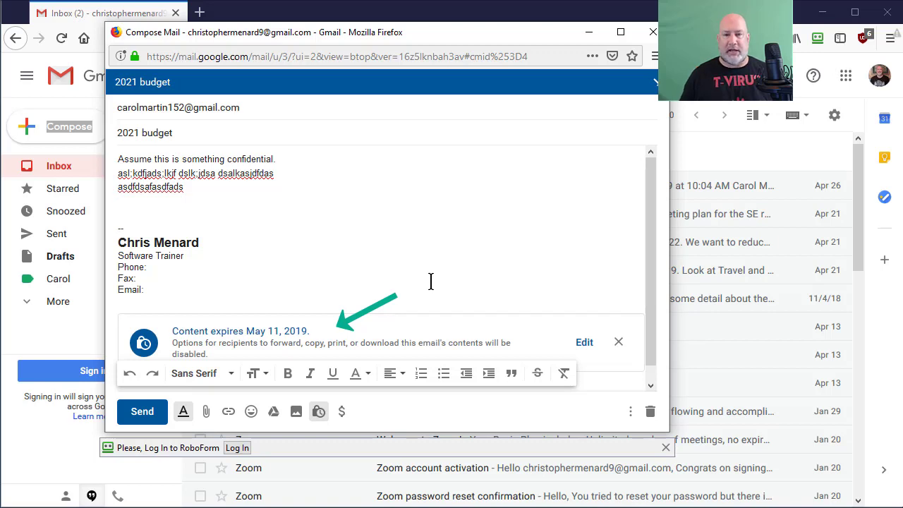
pyautogui.click(588, 343)
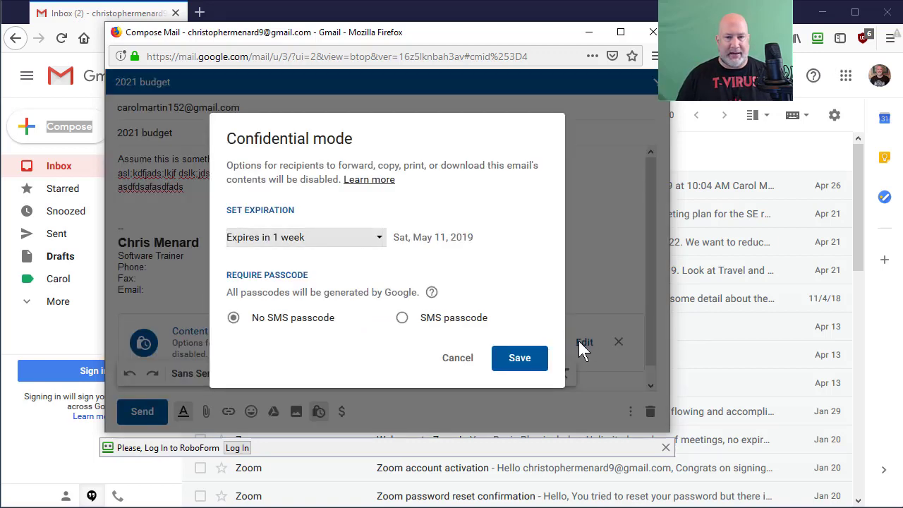
pyautogui.click(520, 358)
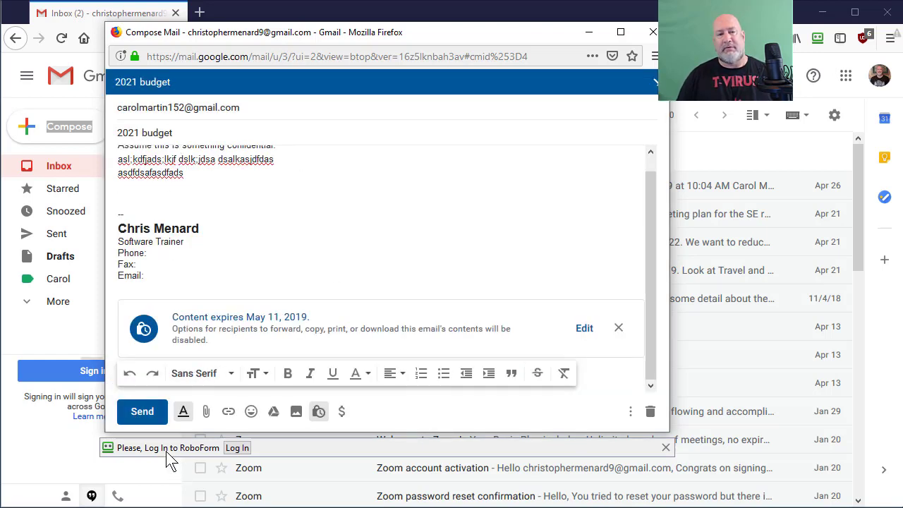
pyautogui.click(151, 414)
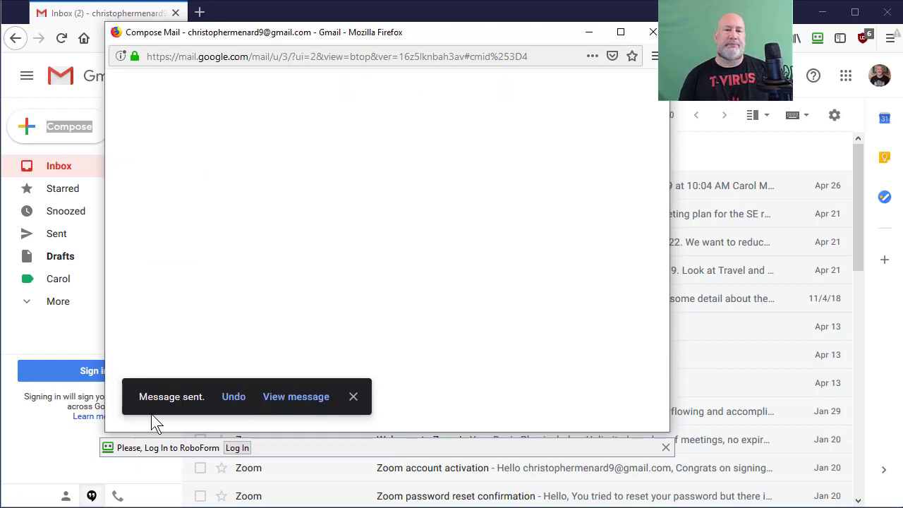
# Close the sent-message window and refresh the recipient's inbox to show the unread 2021 budget email.
pyautogui.click(652, 33)
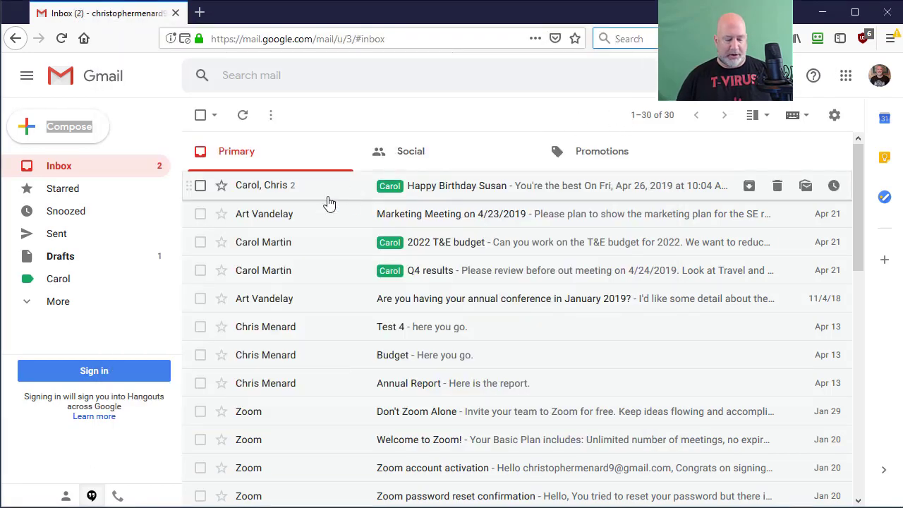
pyautogui.hotkey('alt', 'Tab')
pyautogui.hotkey('alt', 'Tab')
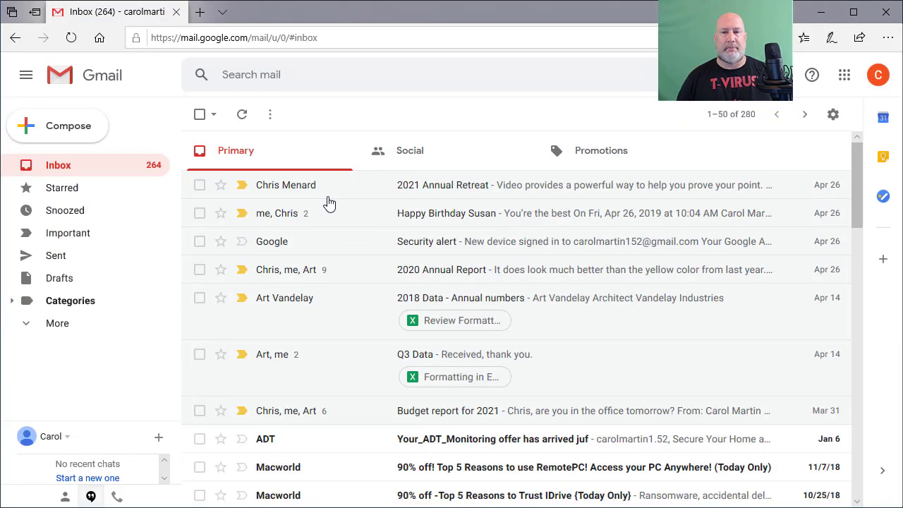
pyautogui.click(242, 115)
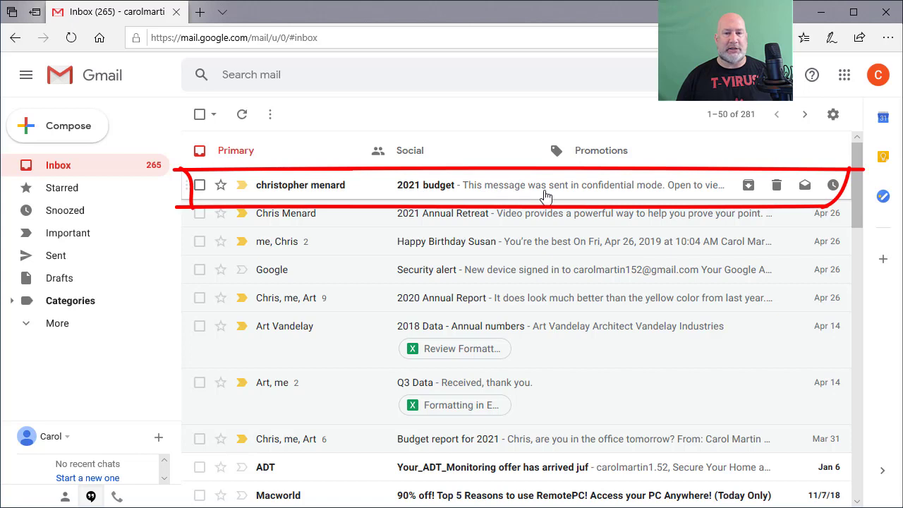
# Open the 2021 budget email and check its More menu for the disabled actions.
pyautogui.click(431, 183)
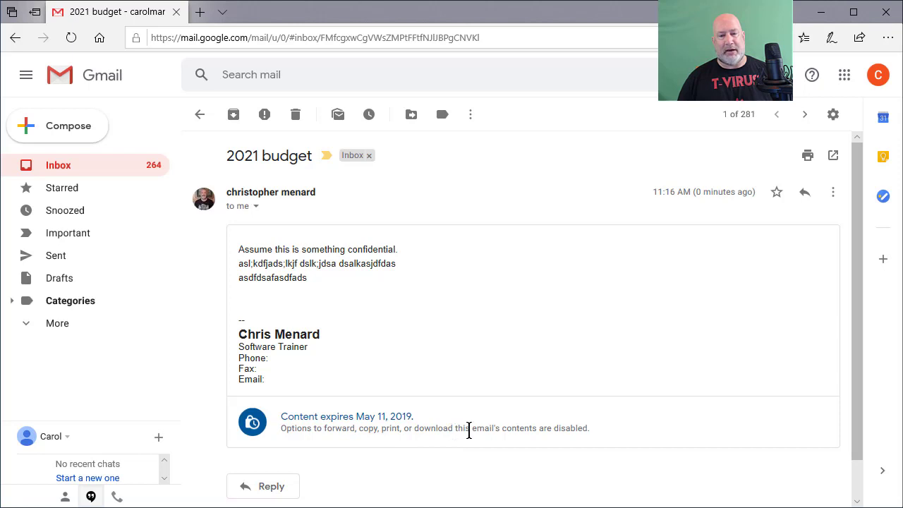
pyautogui.click(834, 194)
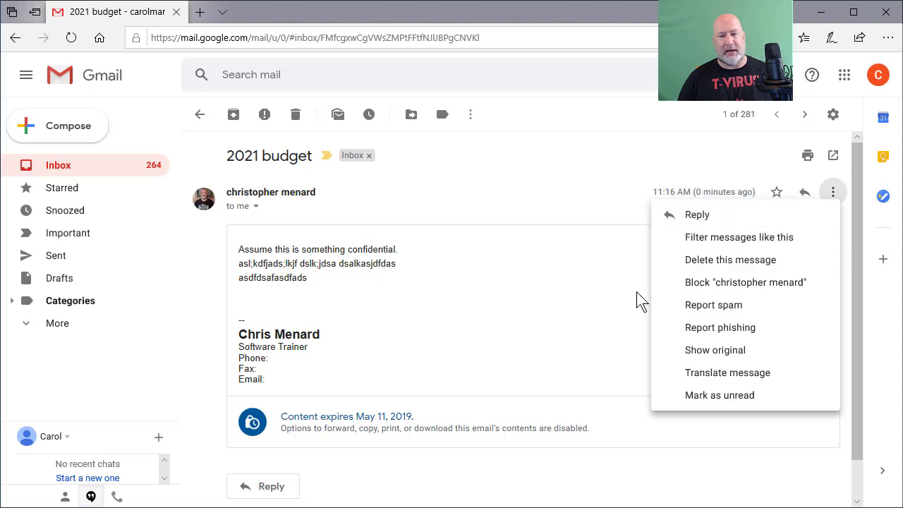
pyautogui.click(531, 302)
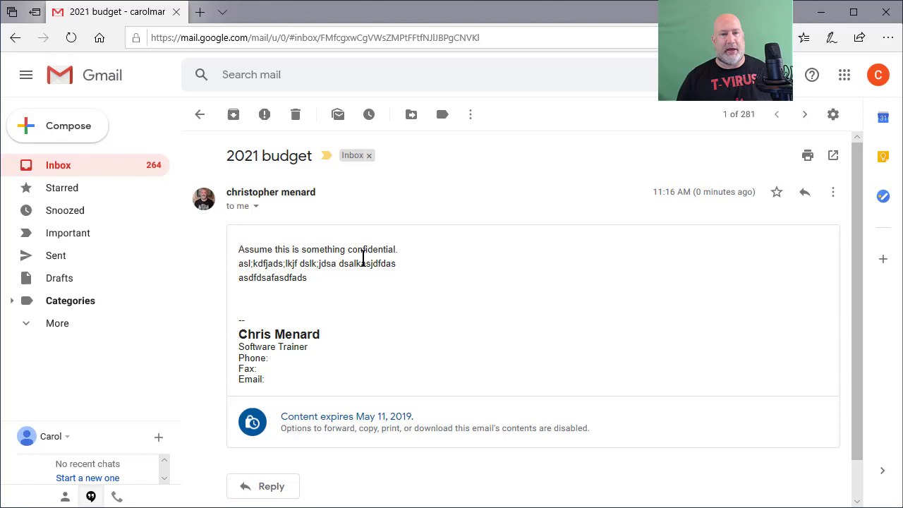
# Start a new message in the sender's Gmail addressed to the live.com contact.
pyautogui.click(64, 170)
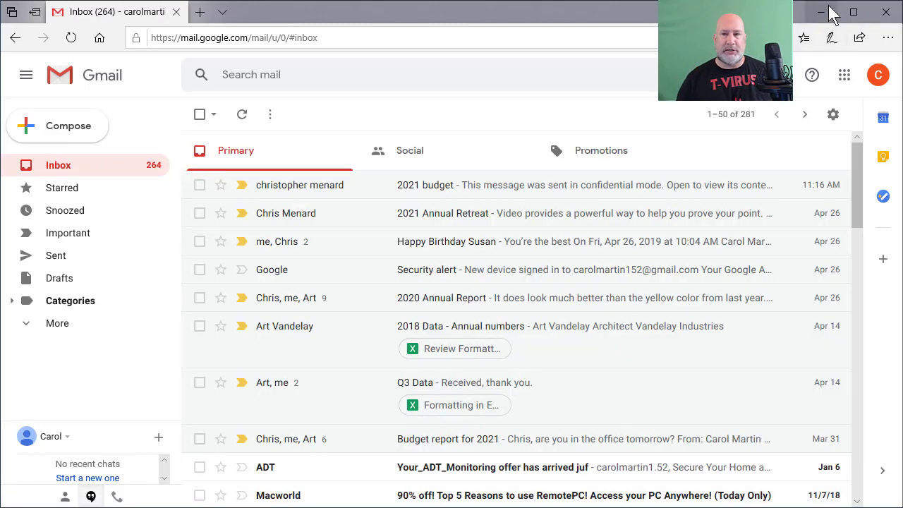
pyautogui.click(821, 12)
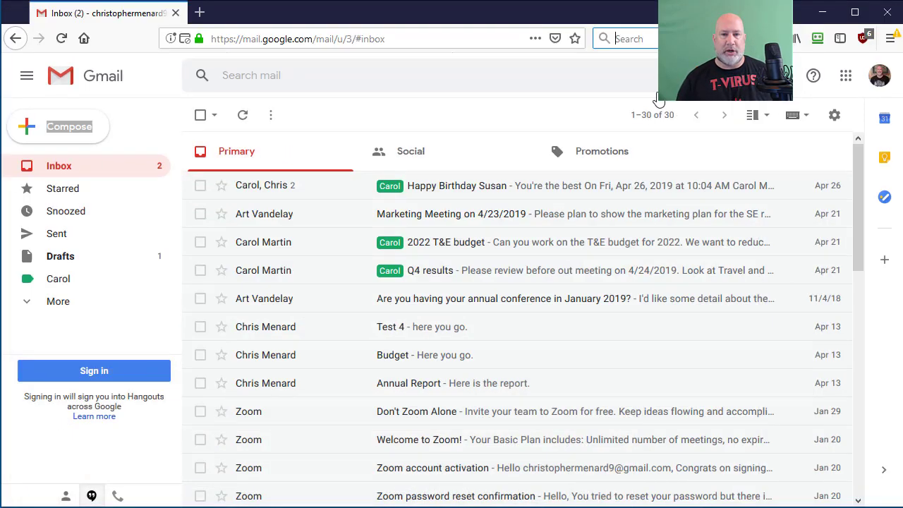
pyautogui.click(76, 140)
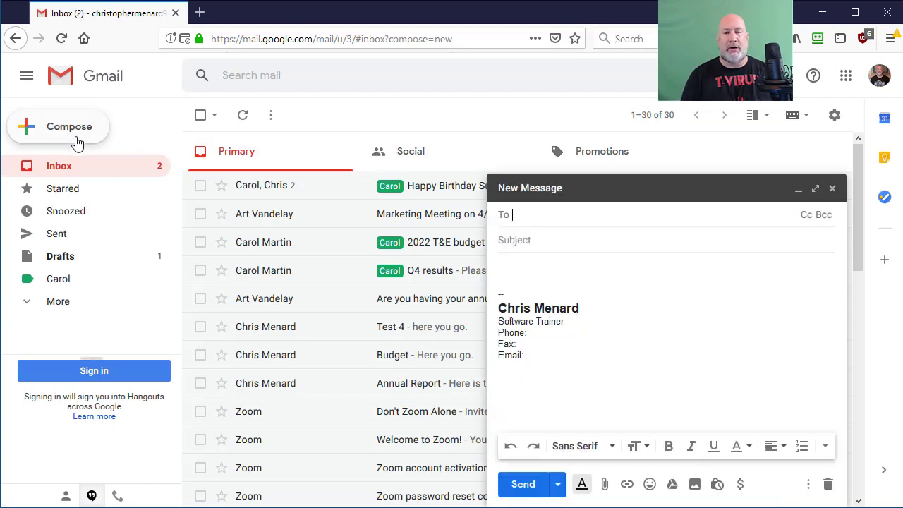
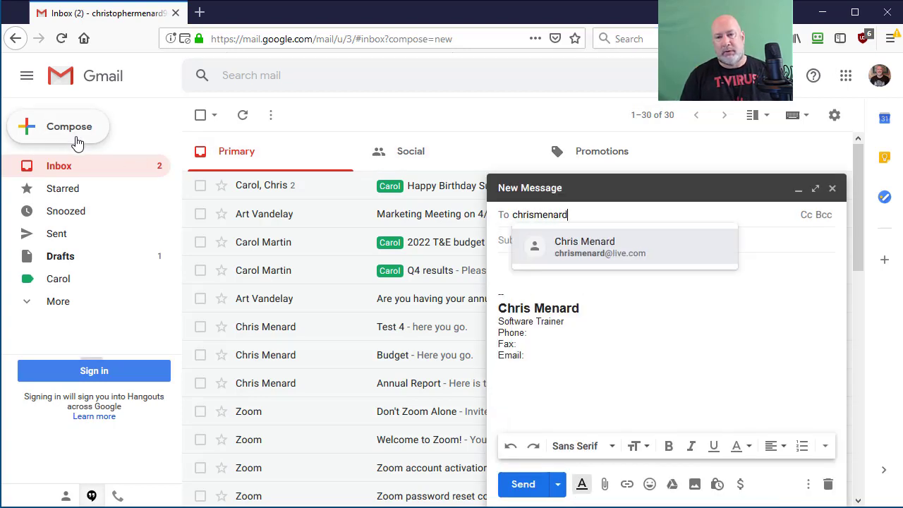
pyautogui.click(637, 254)
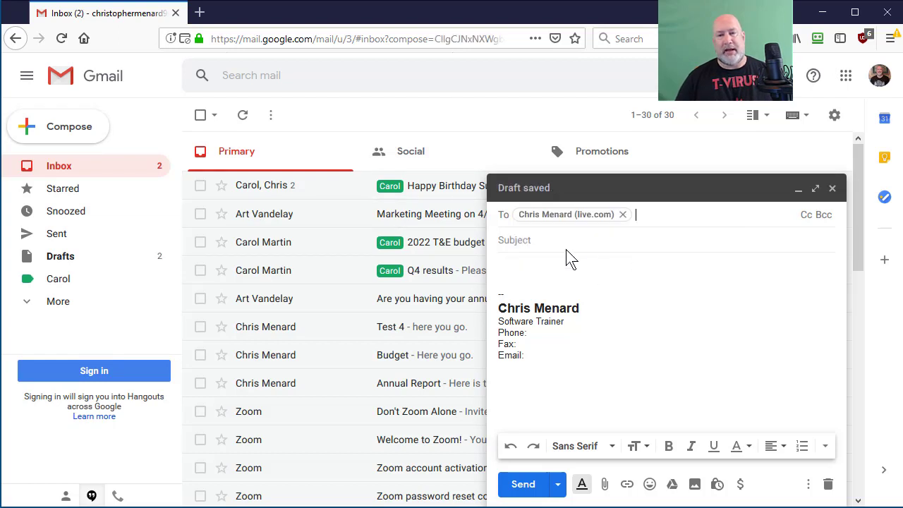
# Enter subject '2020 Staffing data' and body text 'Here - test'.
pyautogui.click(570, 240)
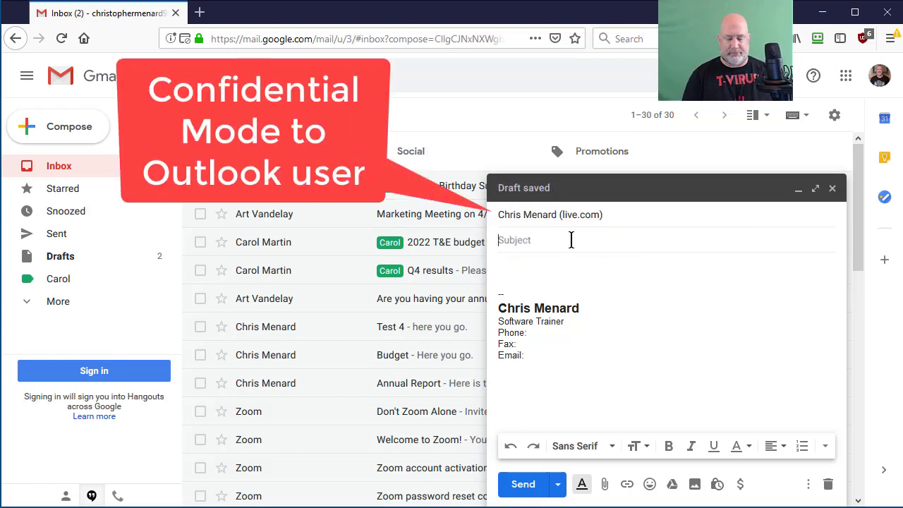
pyautogui.write('2020 ')
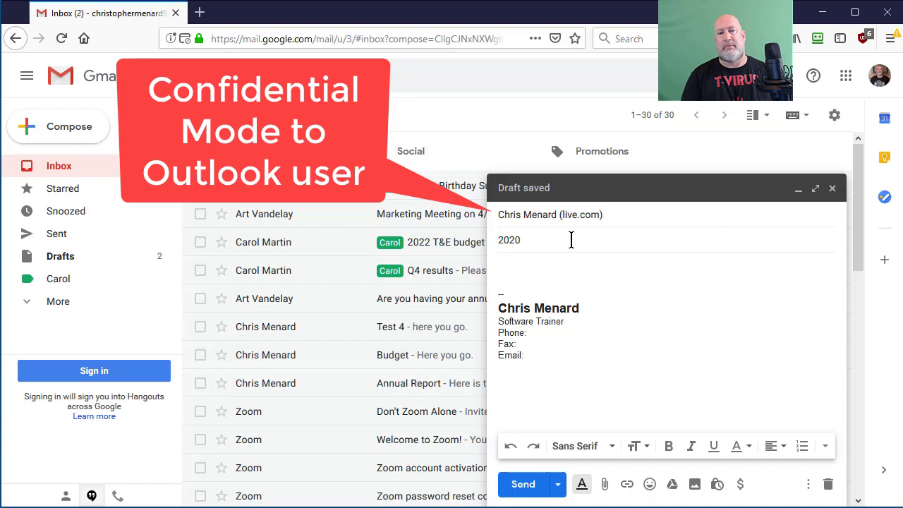
pyautogui.write('Staffing da')
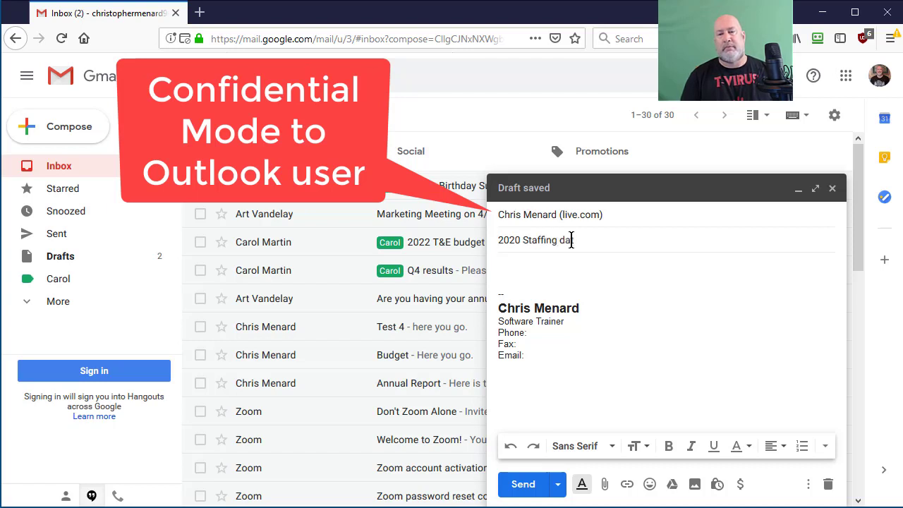
pyautogui.write('tta')
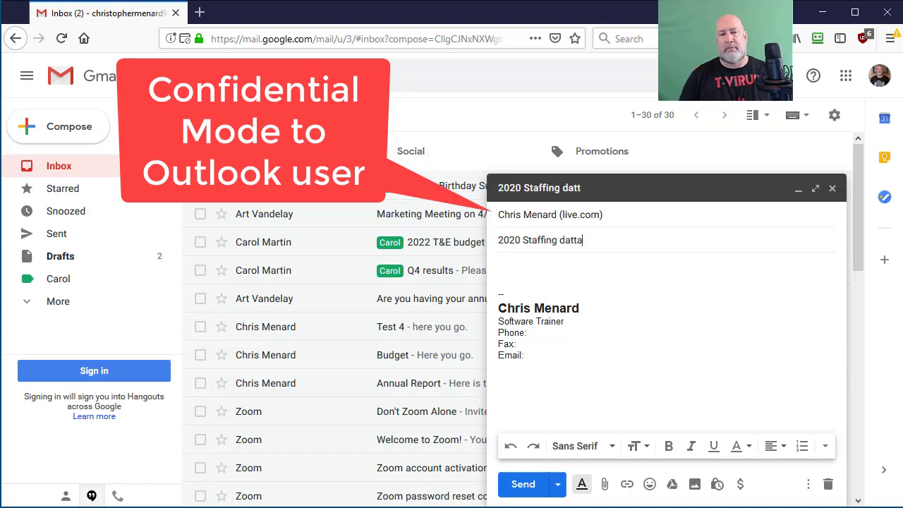
pyautogui.press('BackSpace')
pyautogui.press('BackSpace')
pyautogui.write('a')
pyautogui.press('Tab')
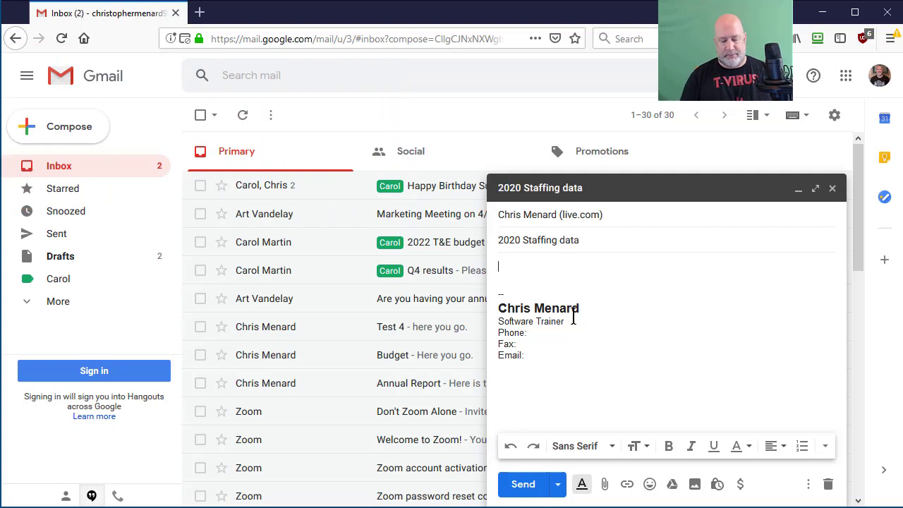
pyautogui.write('Here ')
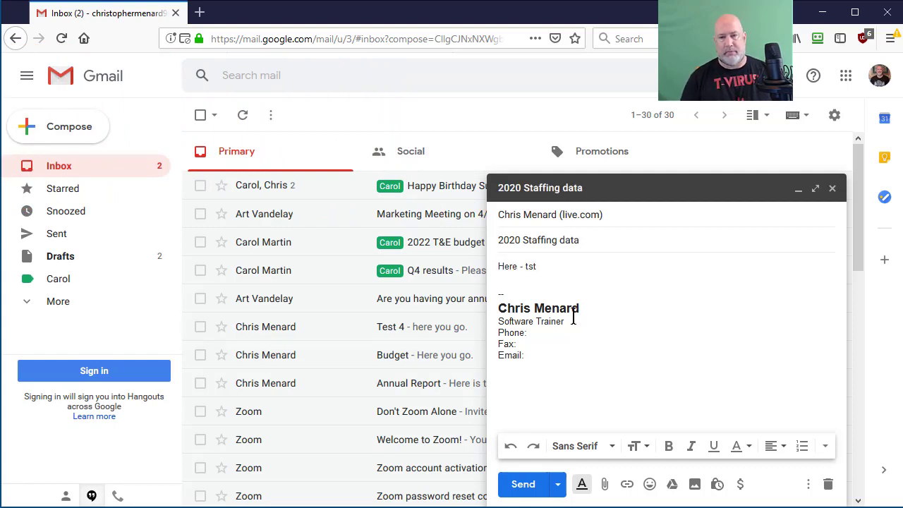
pyautogui.write('- test')
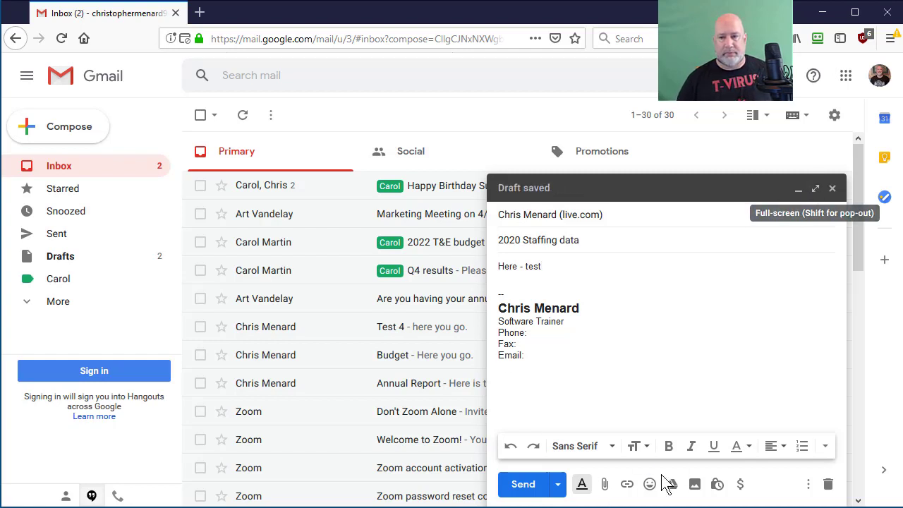
# Apply confidential mode with 1-week expiry and no SMS passcode, then send the 2020 Staffing data email.
pyautogui.click(716, 484)
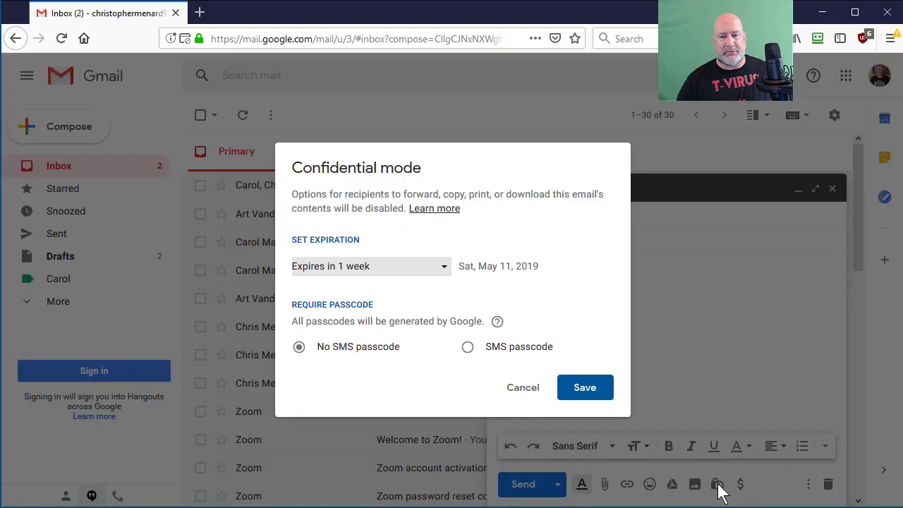
pyautogui.click(420, 276)
pyautogui.click(420, 273)
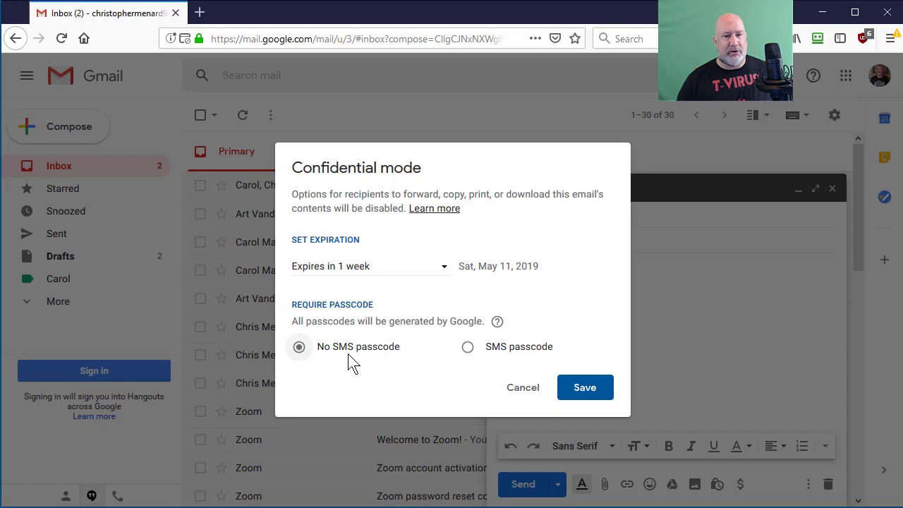
pyautogui.click(583, 387)
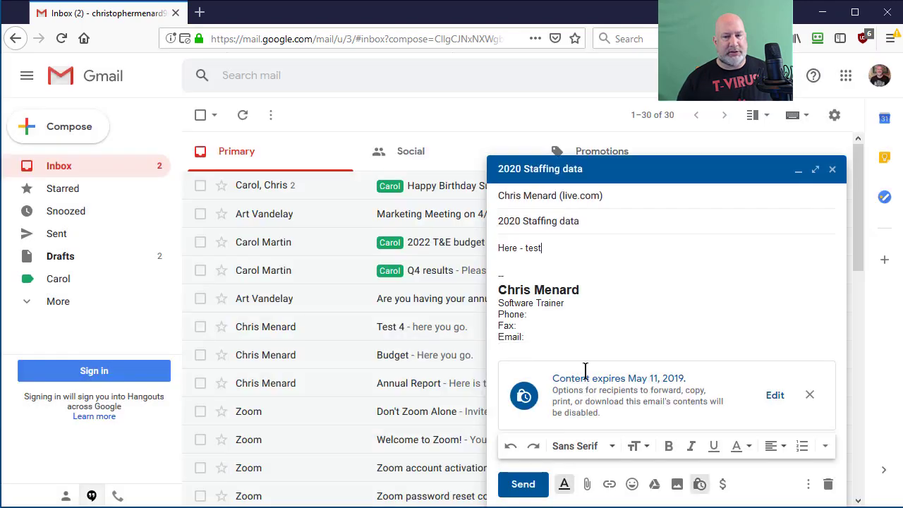
pyautogui.click(524, 486)
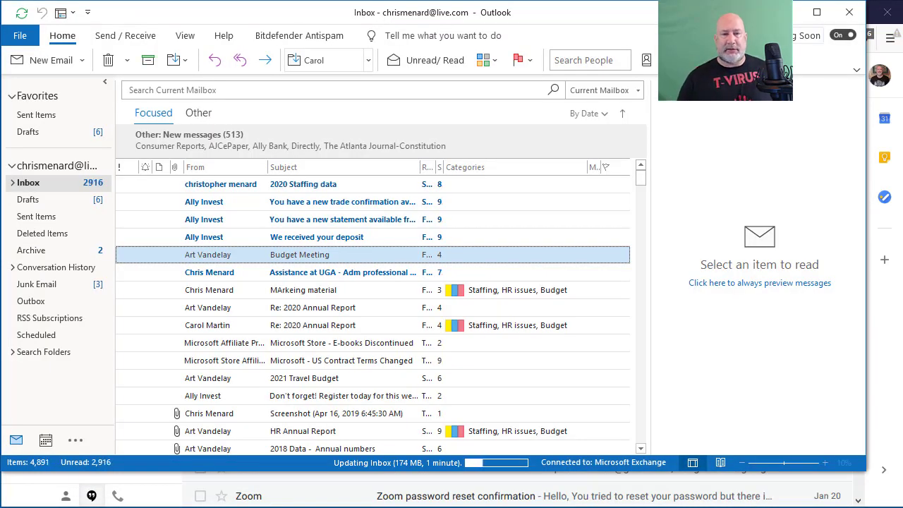
# Open the 2020 Staffing data message in a maximized Outlook window and download its blocked pictures.
pyautogui.click(238, 188)
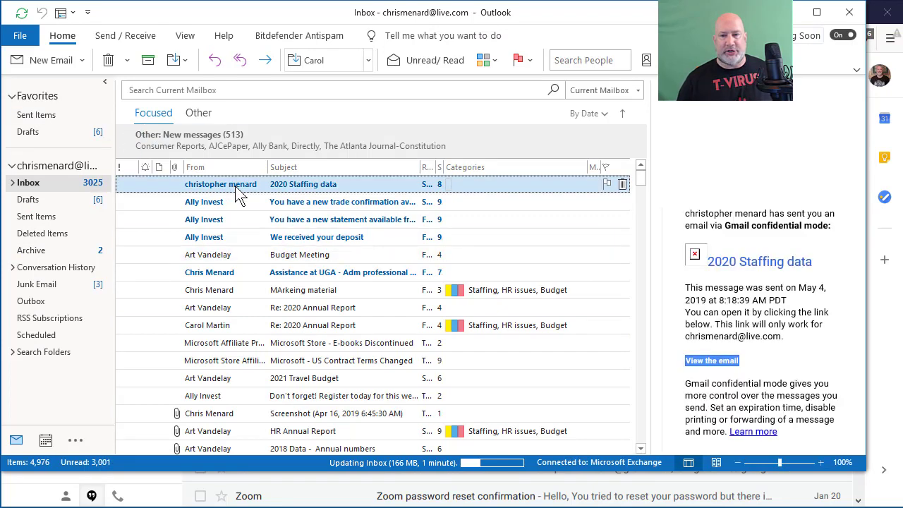
pyautogui.doubleClick(237, 188)
pyautogui.doubleClick(263, 19)
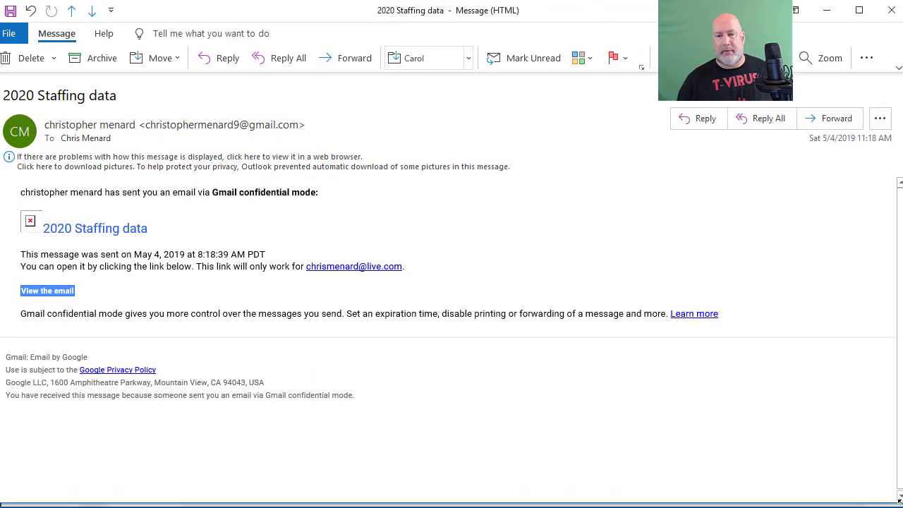
pyautogui.click(218, 159)
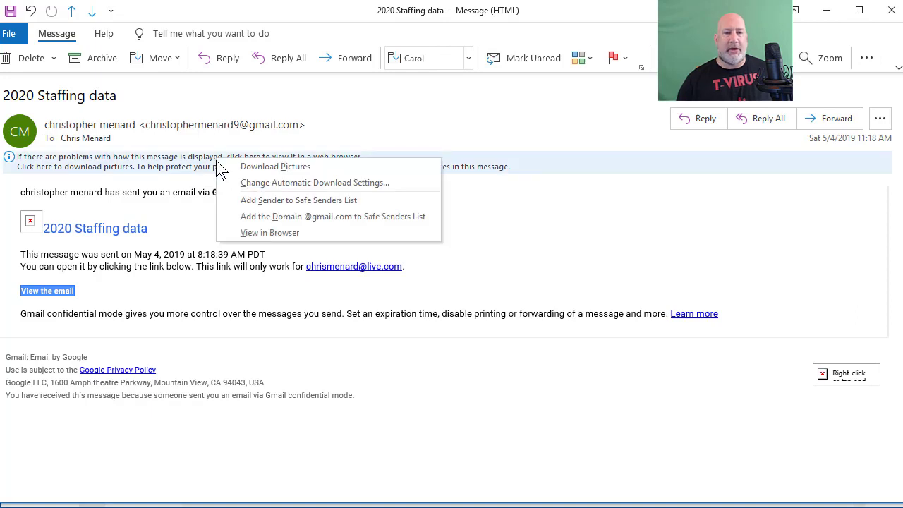
pyautogui.click(274, 166)
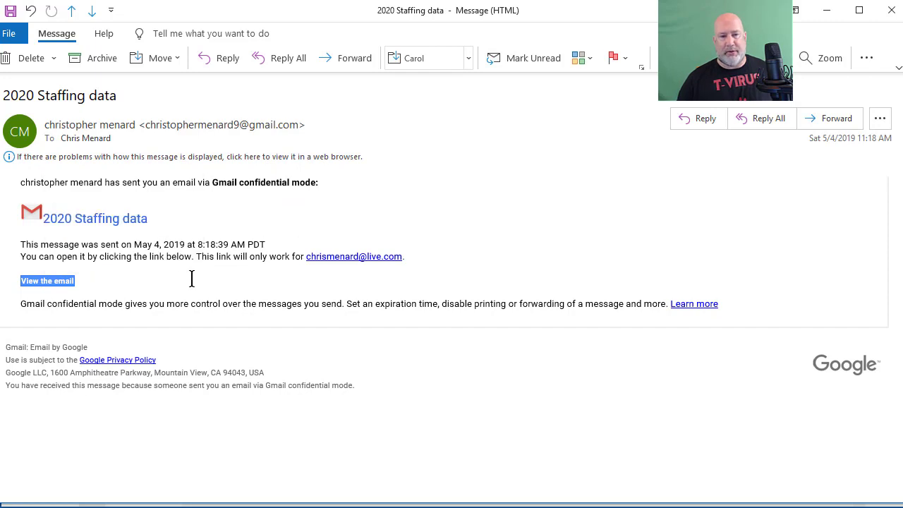
# Open the 2020 Staffing data email link, request a one-time passcode, and return to Outlook.
pyautogui.moveTo(56, 287)
pyautogui.click(56, 286)
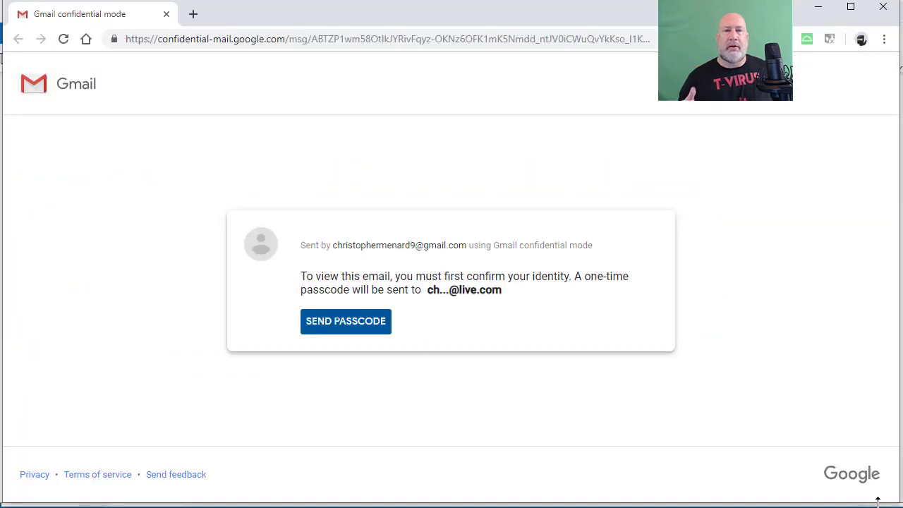
pyautogui.click(364, 325)
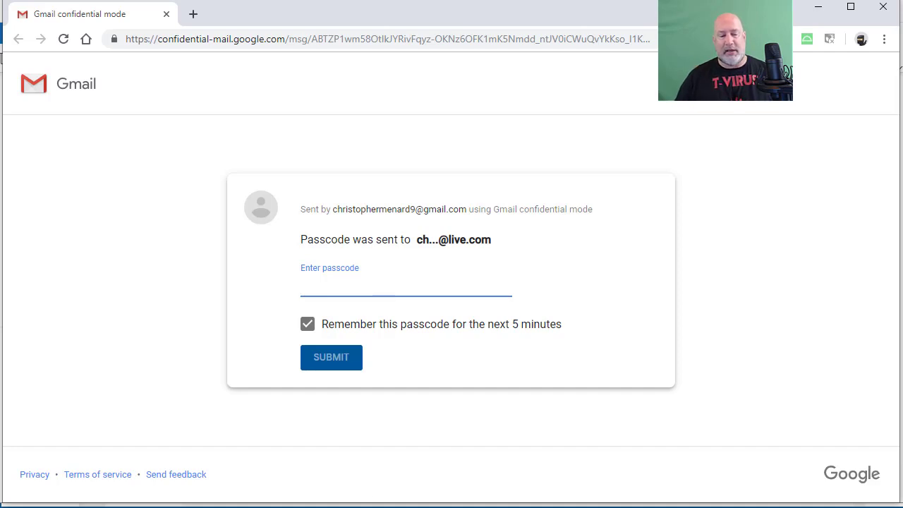
pyautogui.hotkey('alt', 'Tab')
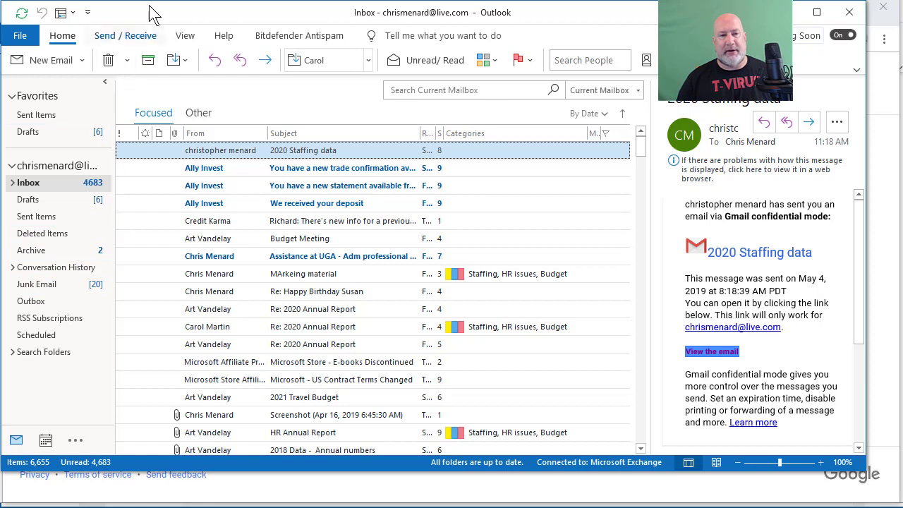
# Send/Receive all folders and open the Google Verification Code email from Junk Email.
pyautogui.click(127, 36)
pyautogui.click(85, 61)
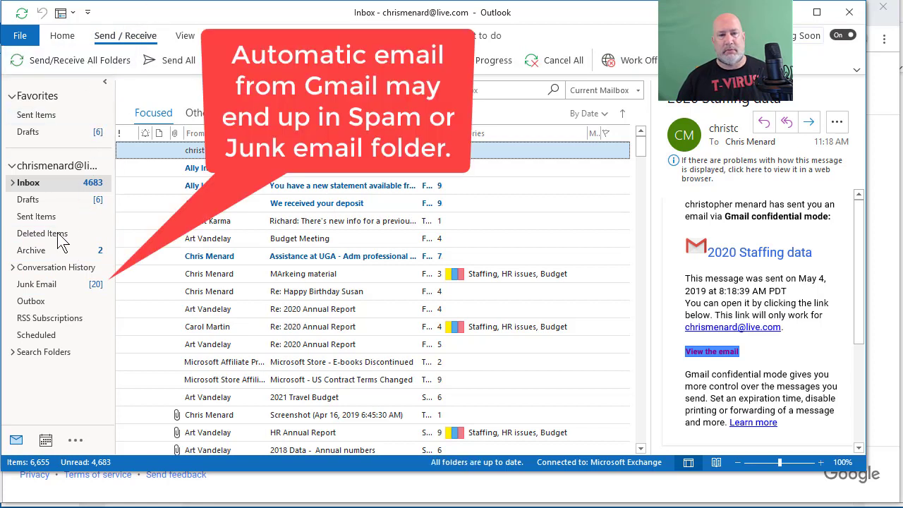
pyautogui.click(37, 286)
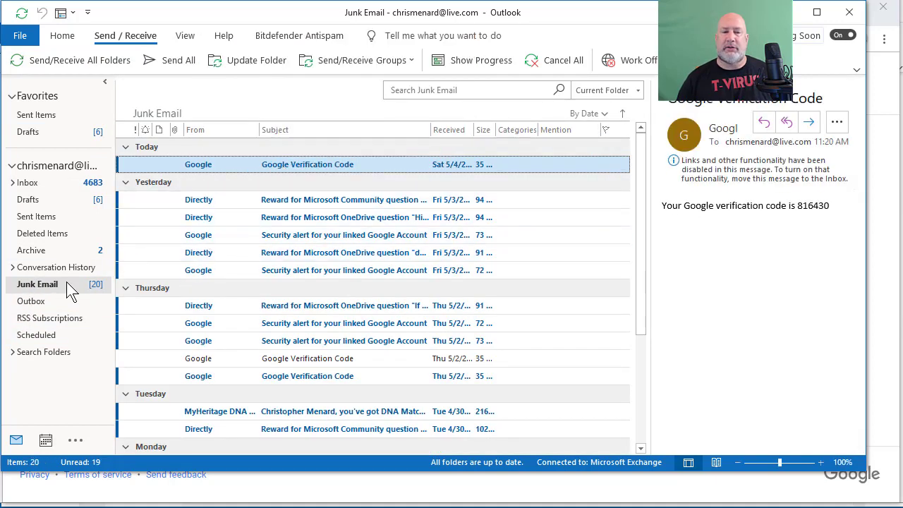
pyautogui.doubleClick(327, 169)
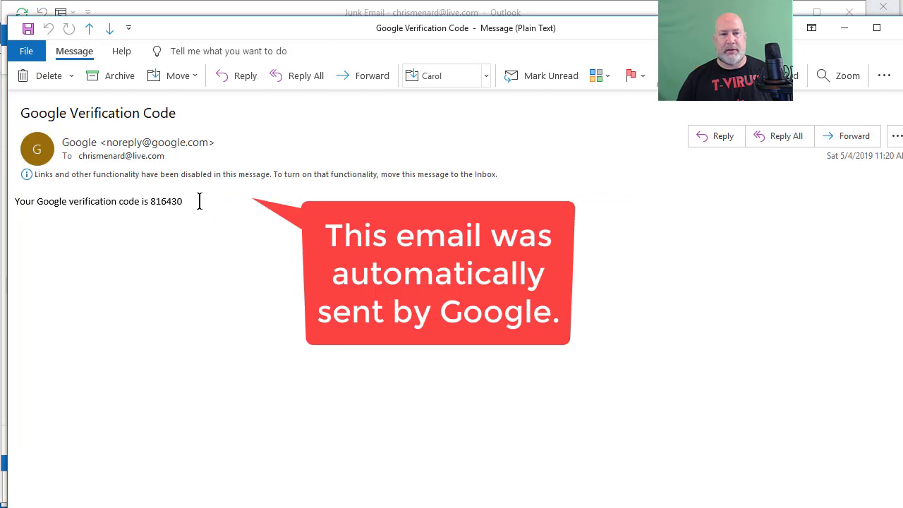
pyautogui.click(845, 27)
# Enter the emailed verification code in Chrome to unlock the 2020 Staffing data email.
pyautogui.click(794, 20)
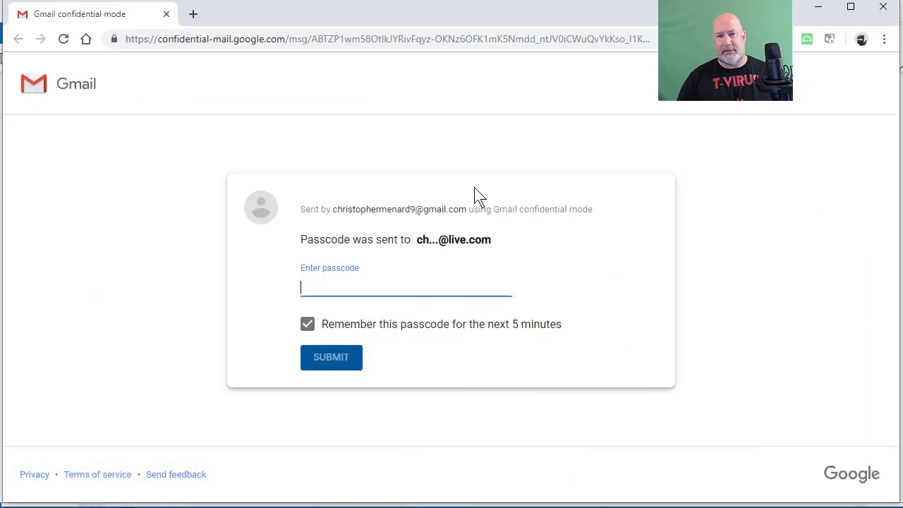
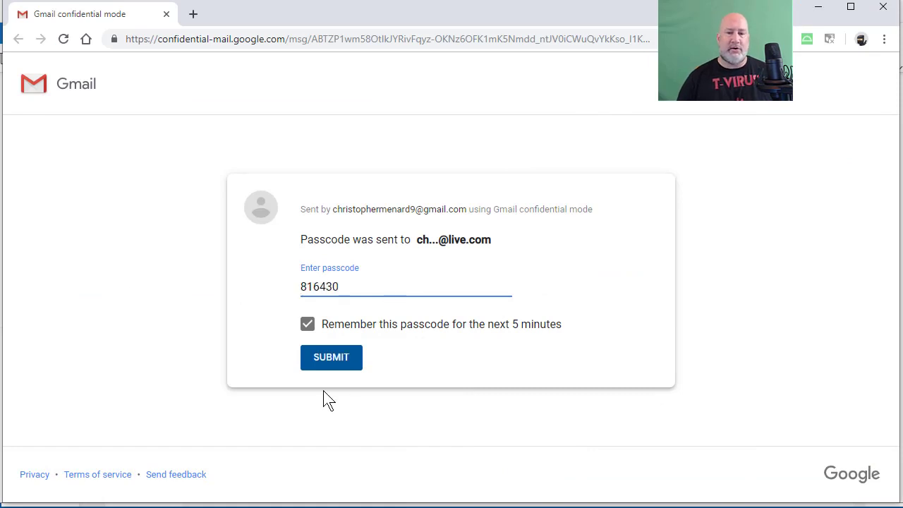
pyautogui.click(331, 361)
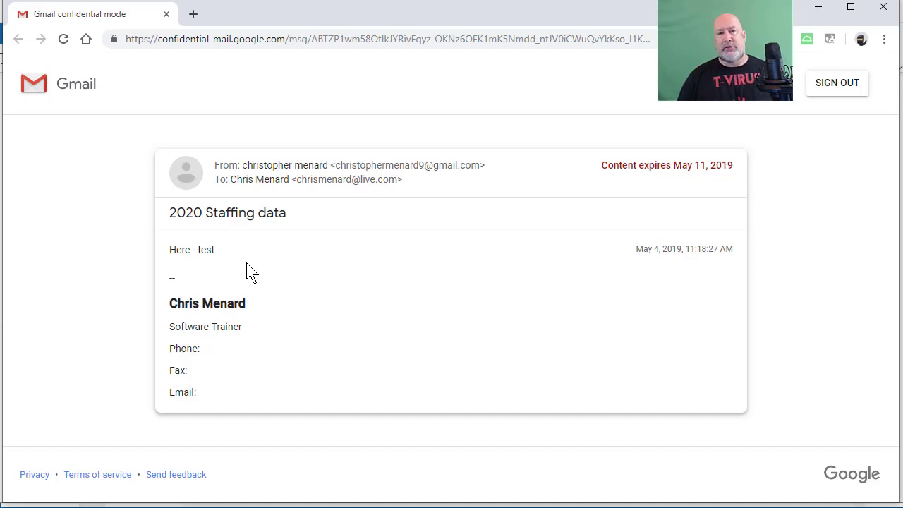
pyautogui.click(818, 8)
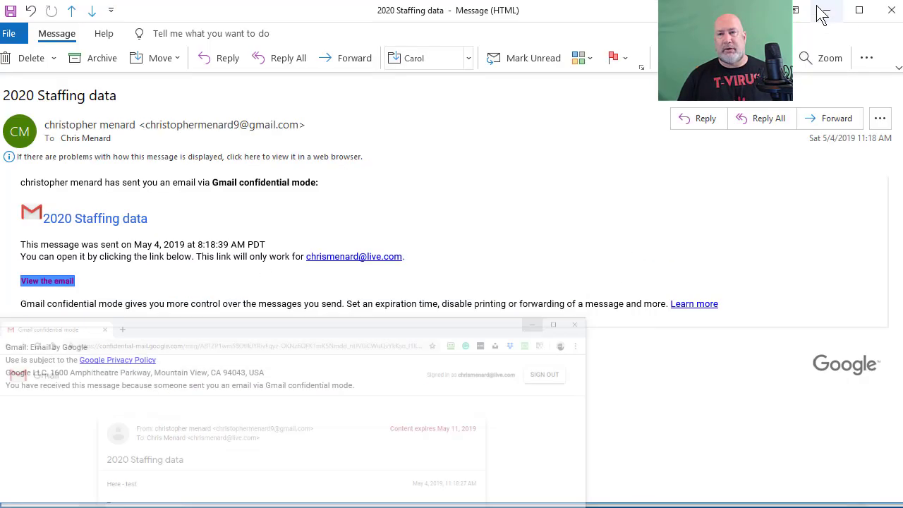
# Start a new message and try the SMS passcode confidential option, then cancel it.
pyautogui.click(891, 10)
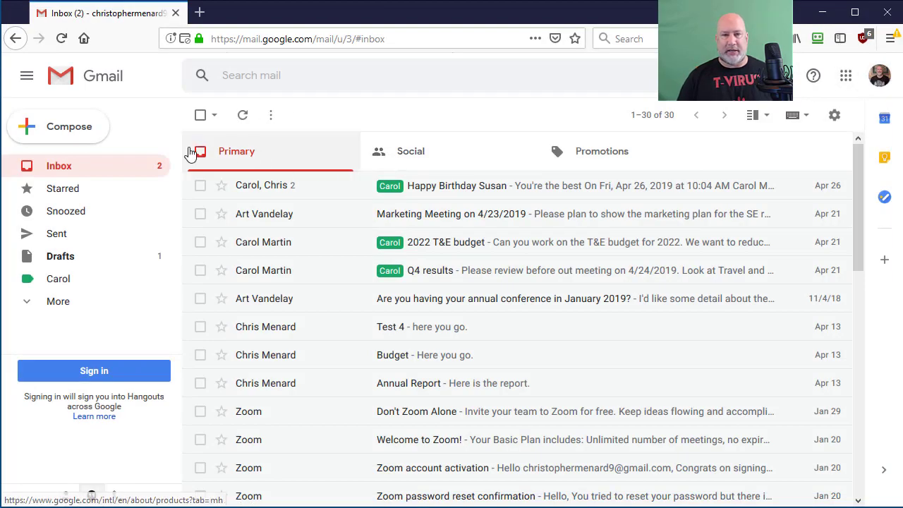
pyautogui.click(97, 141)
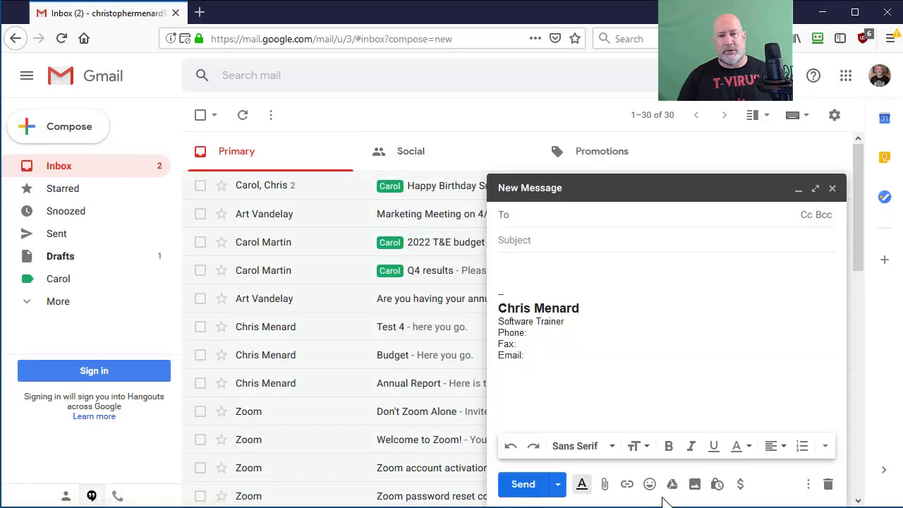
pyautogui.click(718, 485)
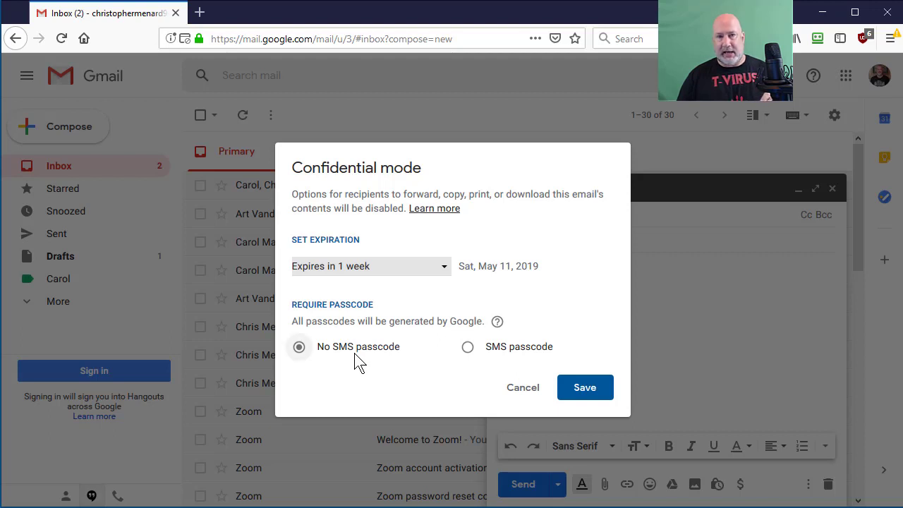
pyautogui.click(468, 346)
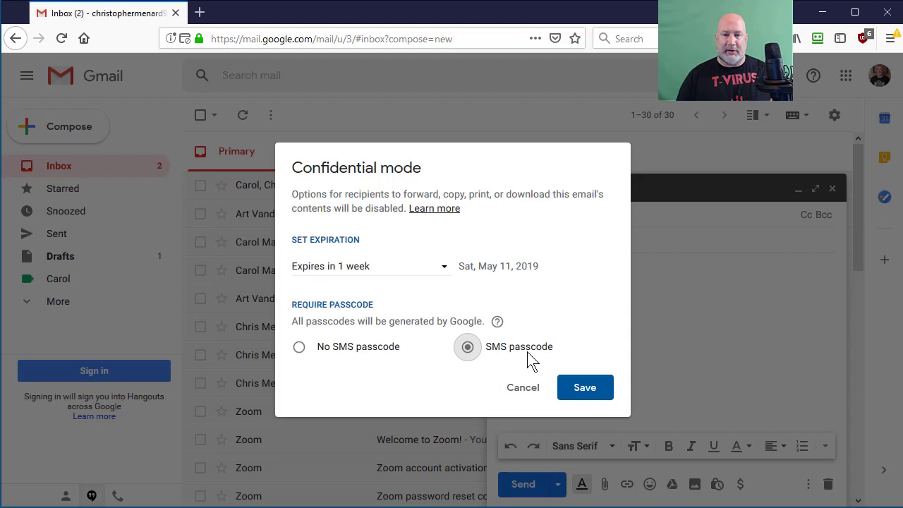
pyautogui.click(529, 389)
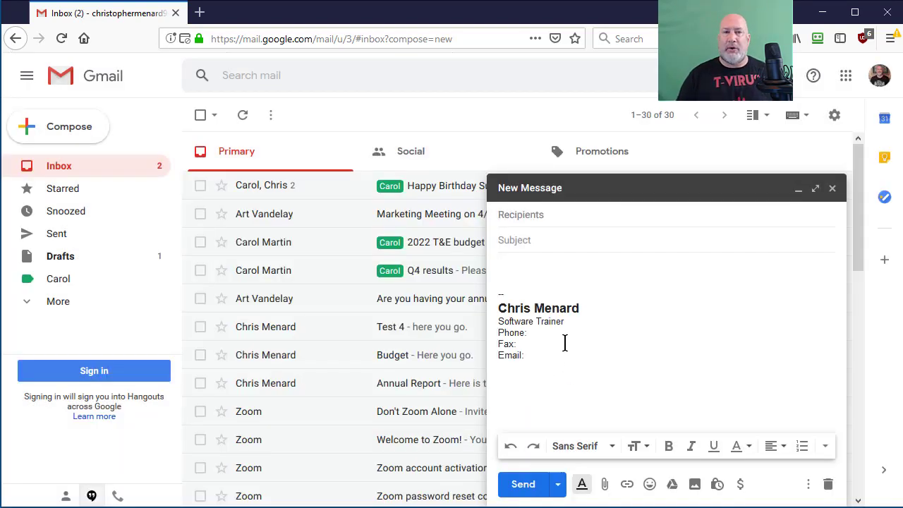
# Open the sent 2021 budget file email to view its Remove access option, then return to Sent.
pyautogui.click(66, 238)
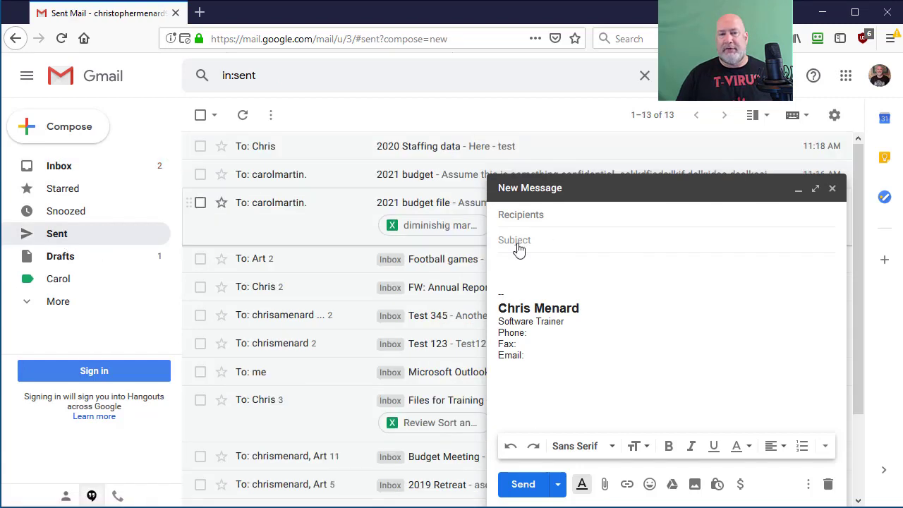
pyautogui.click(799, 189)
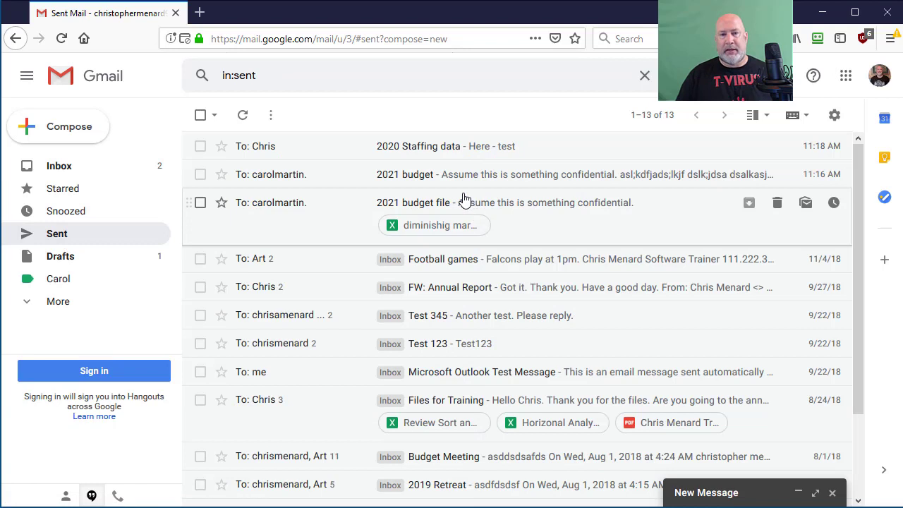
pyautogui.click(534, 204)
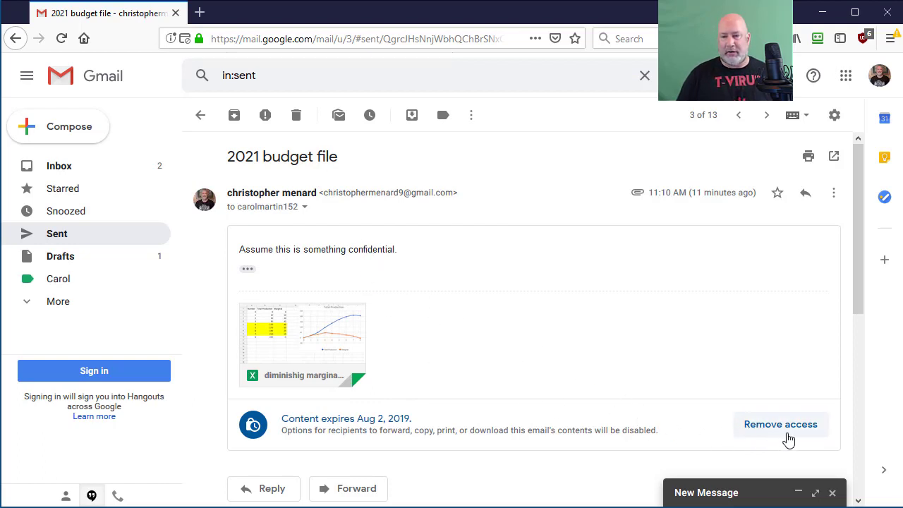
pyautogui.click(62, 239)
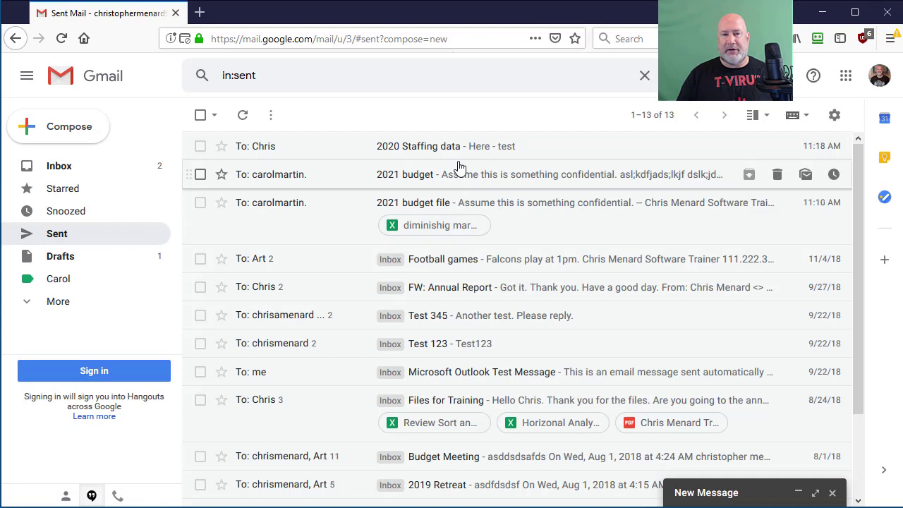
# Open the 2020 Staffing data message from the Sent list.
pyautogui.click(460, 156)
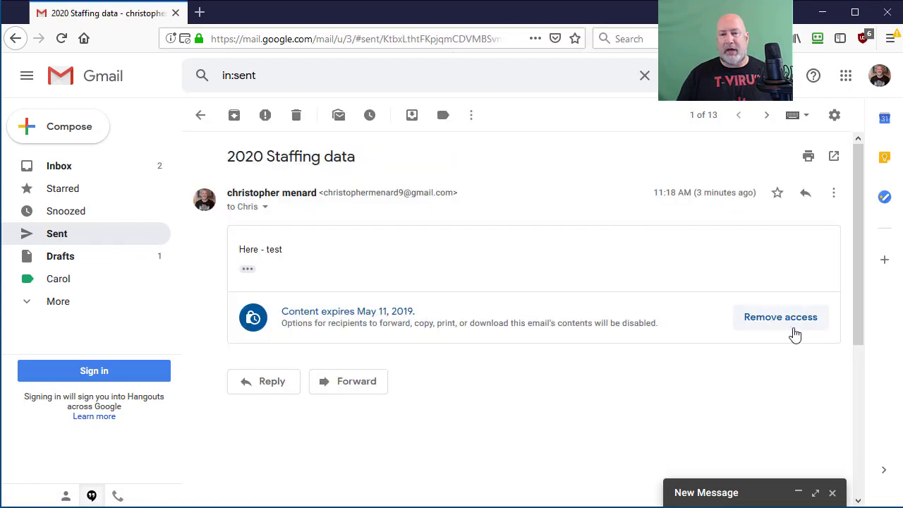